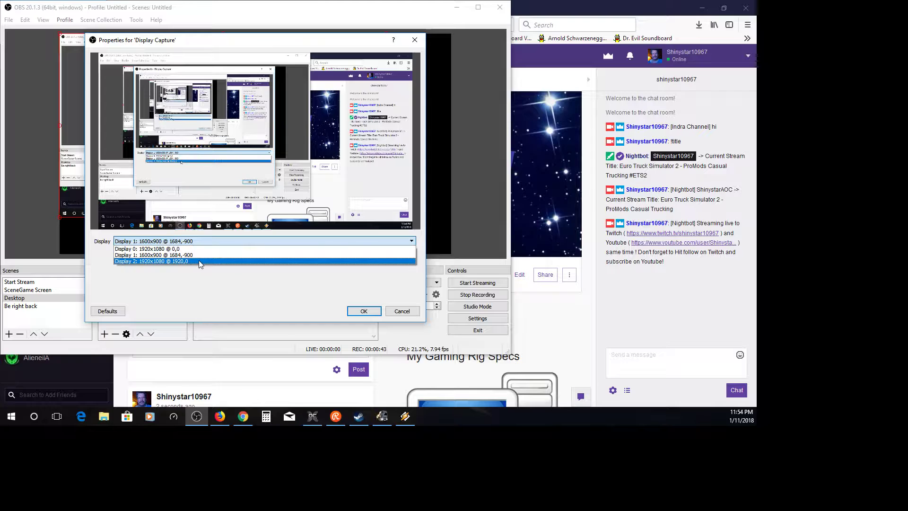
- Set the Display Capture source to Display 2: 1920x1080 @ 1920,0
click(198, 260)
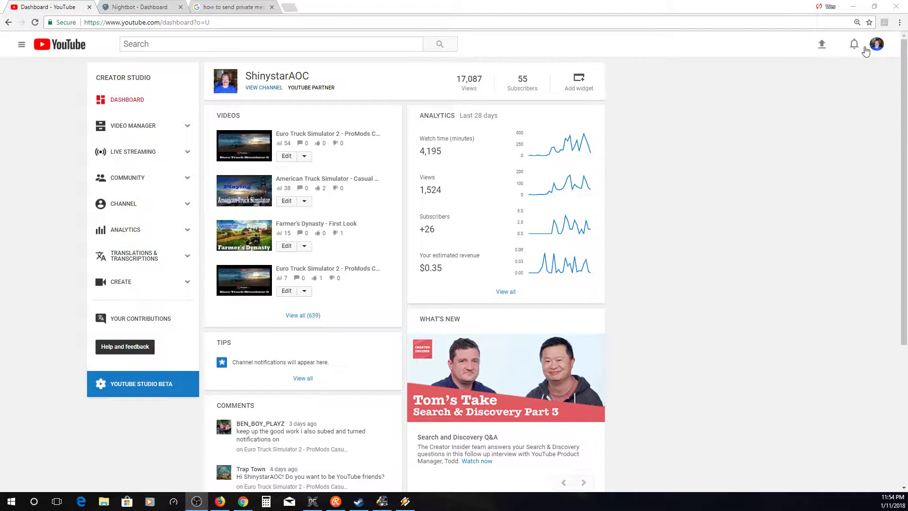
- Switch to YouTube Creator Studio in Chrome and open the live streaming dashboard
click(878, 44)
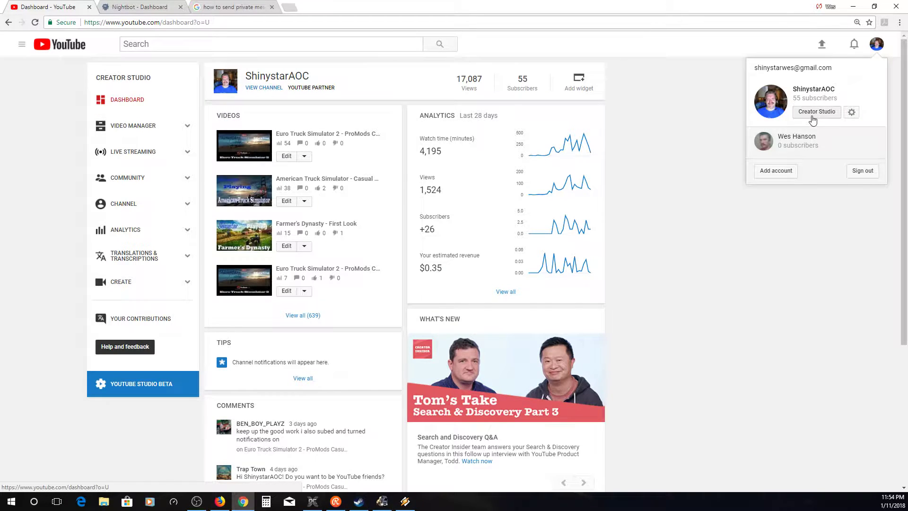
click(348, 84)
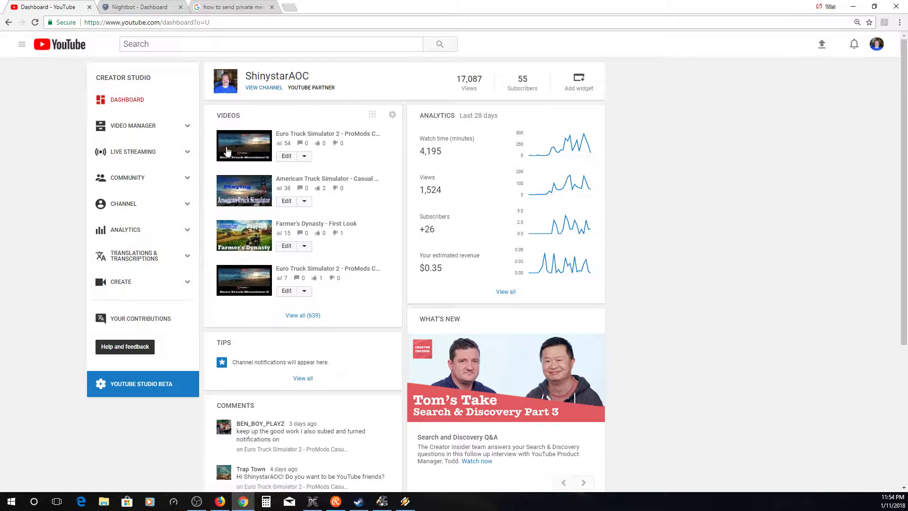
click(125, 154)
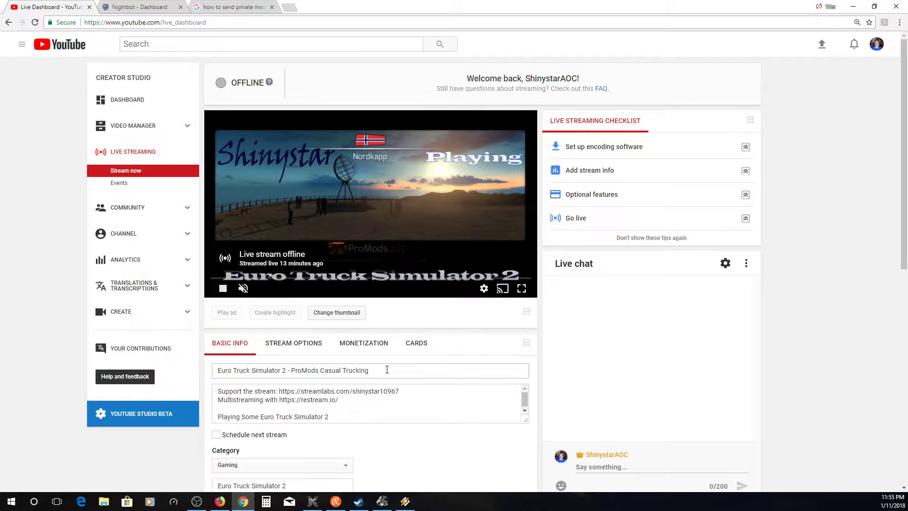
- Set the game title of the live stream's Gaming category to Farming Simulator 17
scroll(386, 369, down, 2)
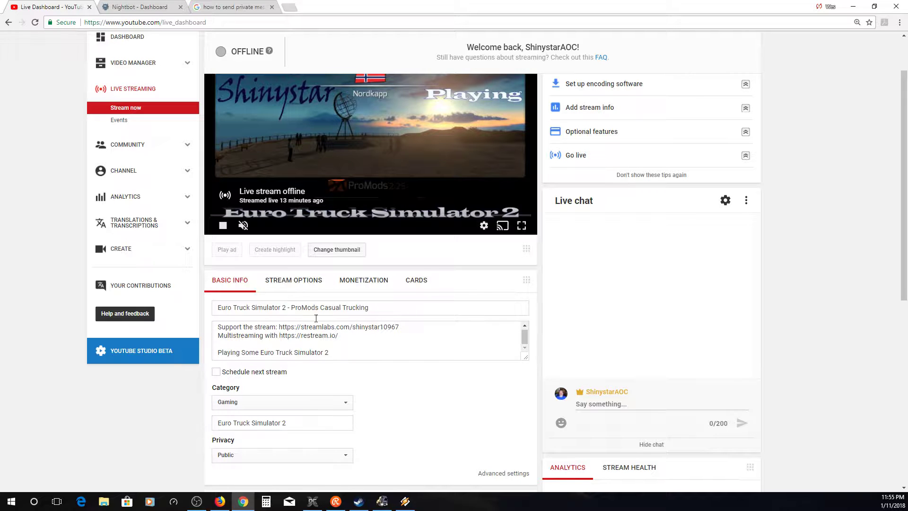
scroll(345, 381, down, 1)
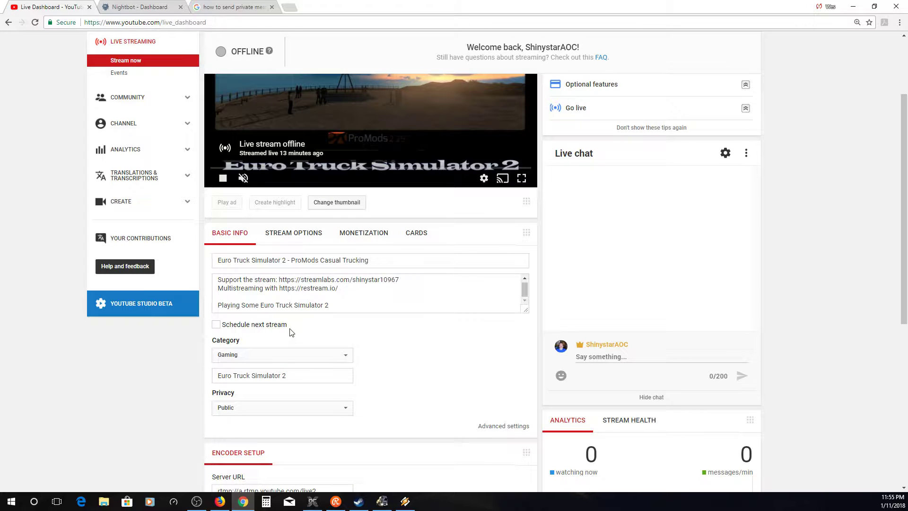
click(293, 377)
drag(293, 380, 213, 381)
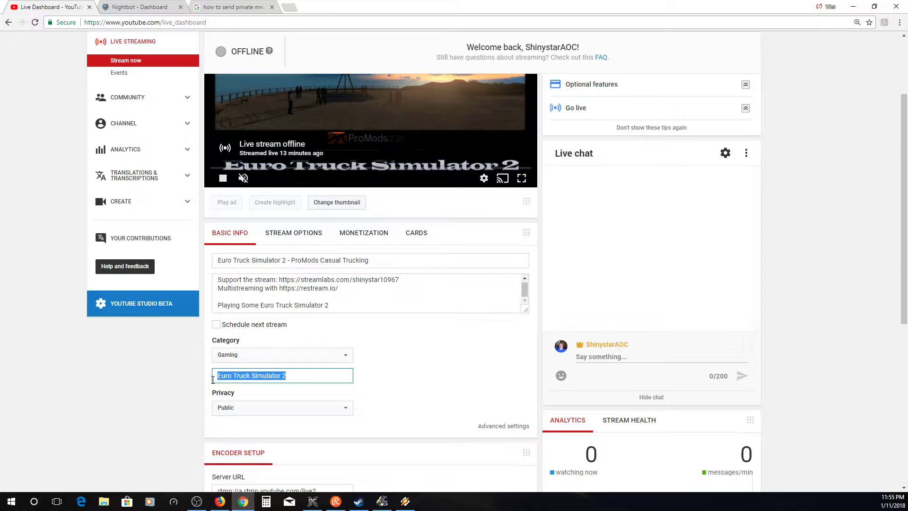
text(far)
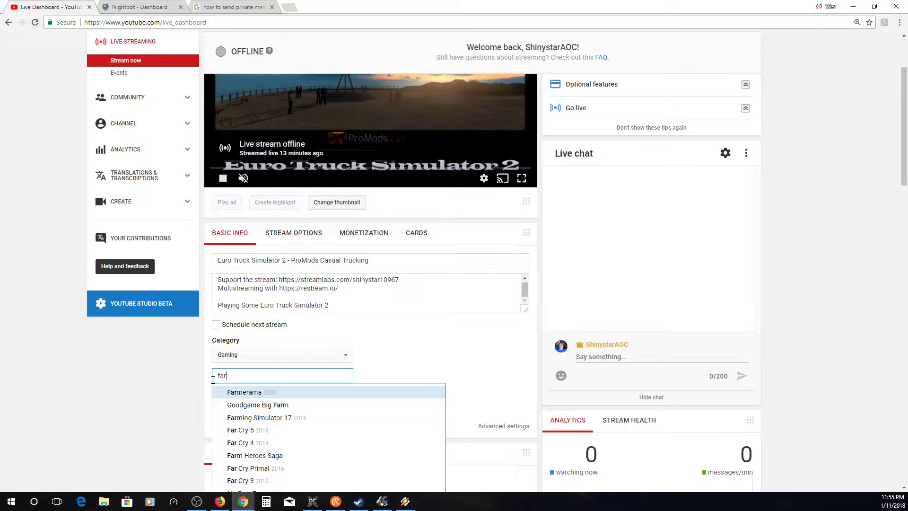
text(m)
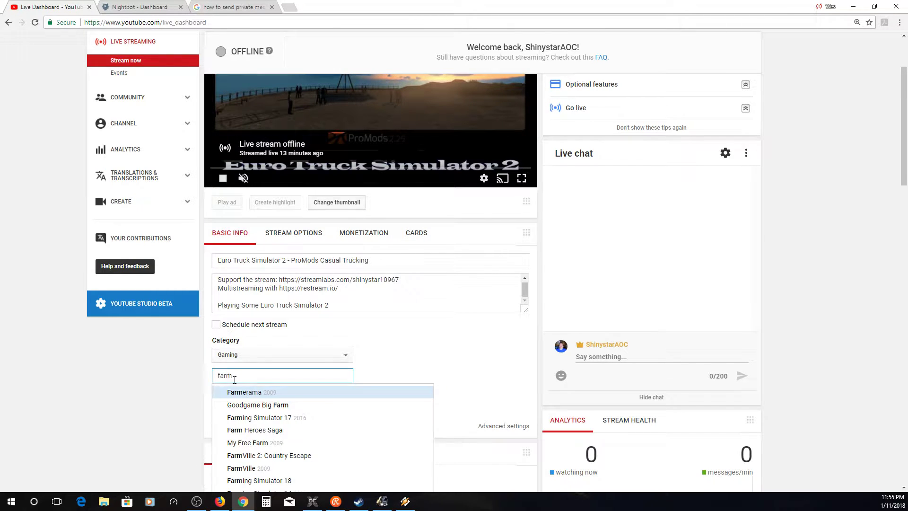
click(250, 419)
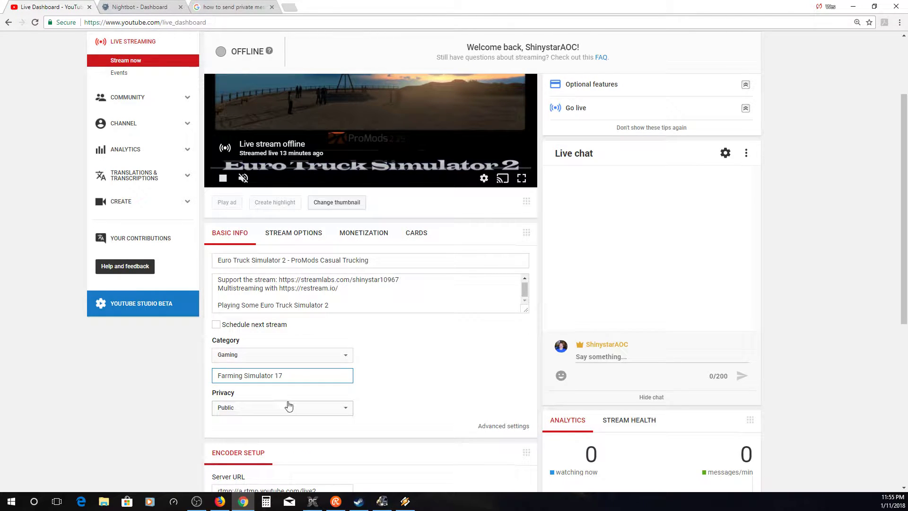
drag(293, 373, 197, 381)
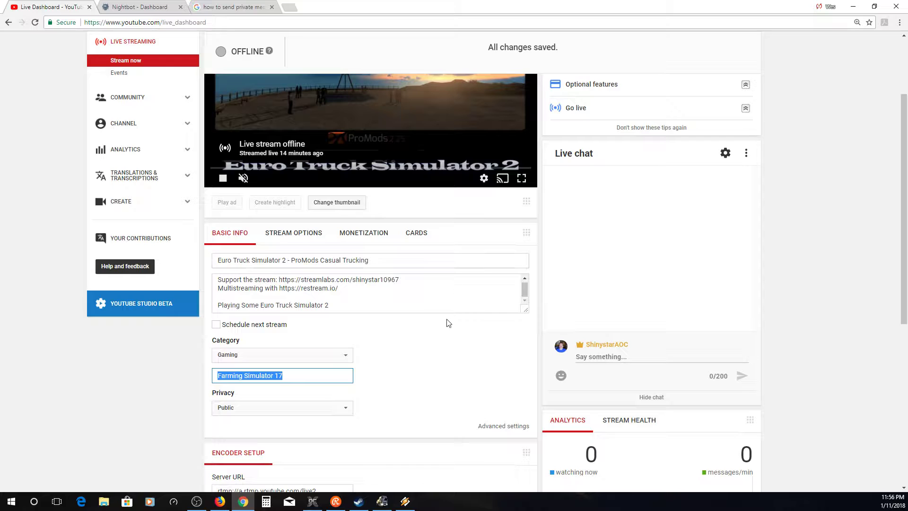
- Open the live stream's advanced settings and check the game title under Category
scroll(480, 373, down, 1)
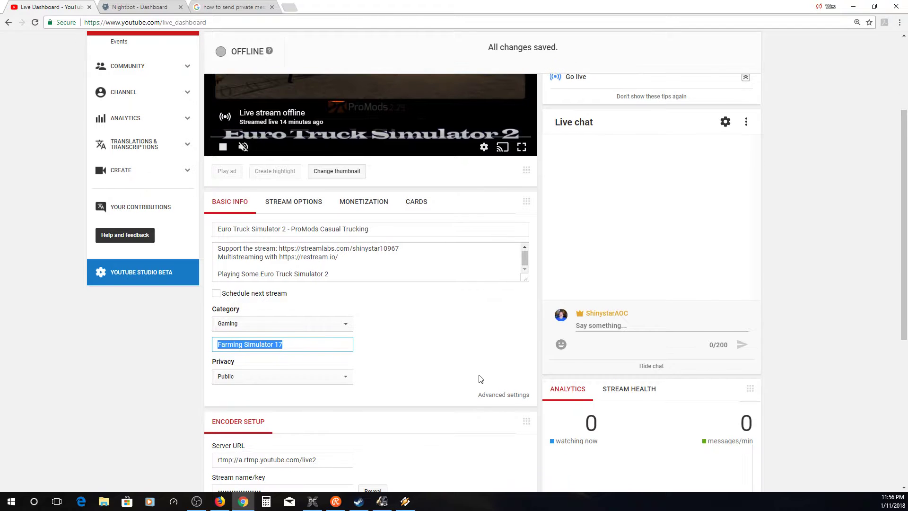
click(495, 395)
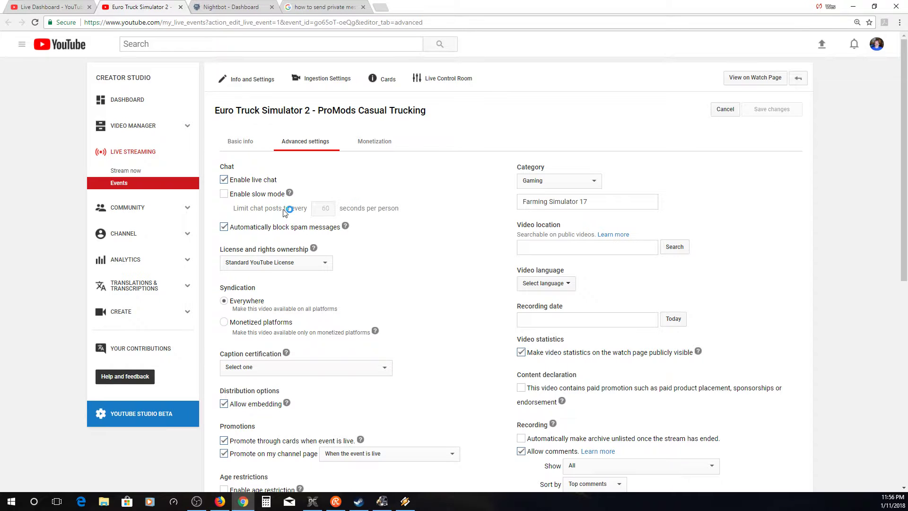
click(609, 201)
drag(587, 202, 449, 198)
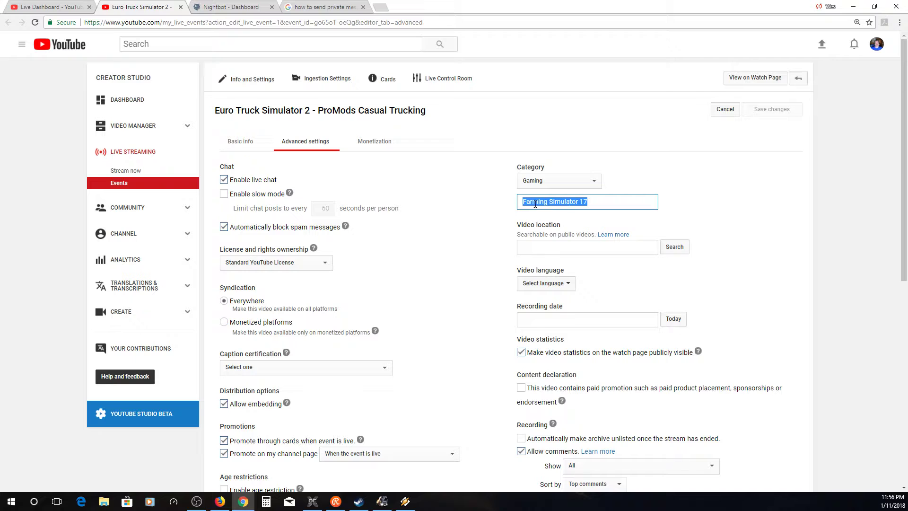
- Remove the Euro Truck Simulator 2, ETS2 and Trucking Game tags from the event's basic info
click(241, 148)
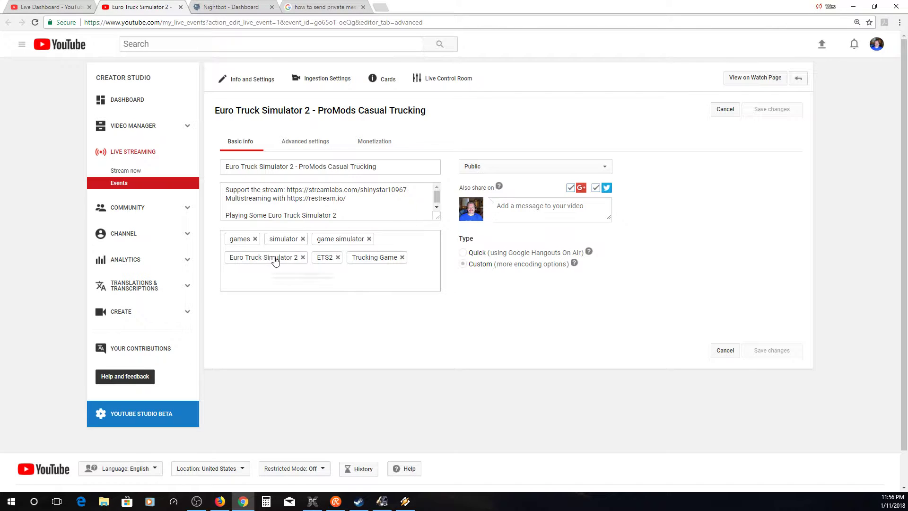
click(303, 257)
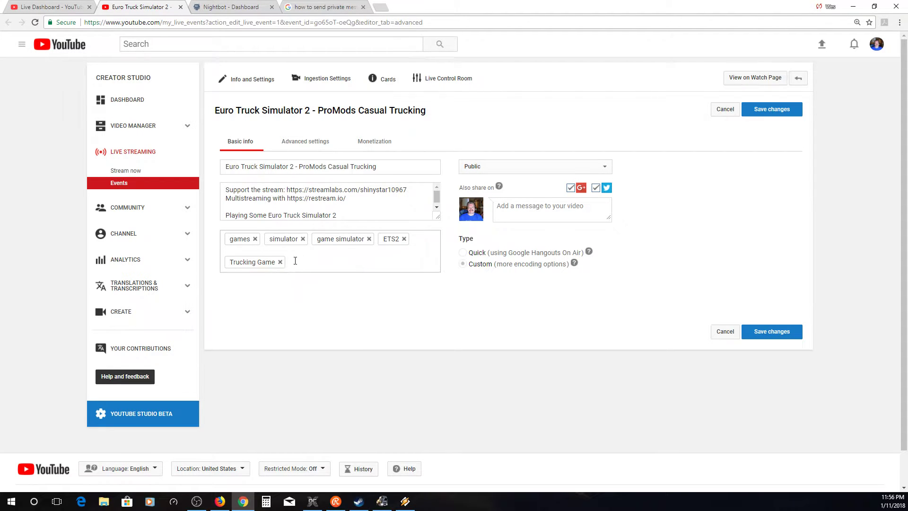
click(403, 239)
click(279, 262)
- Add the tags Farming Simulator 17, FS17 and Farming game to the event
click(386, 243)
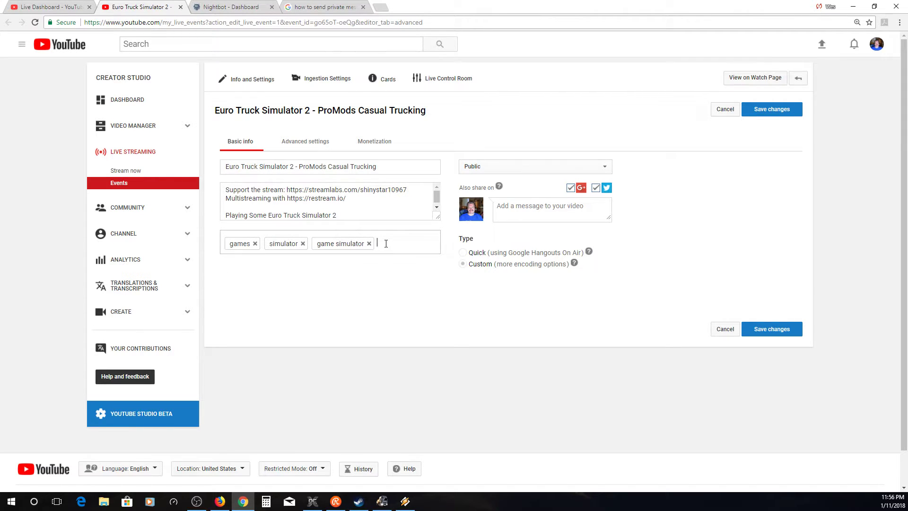
text(far)
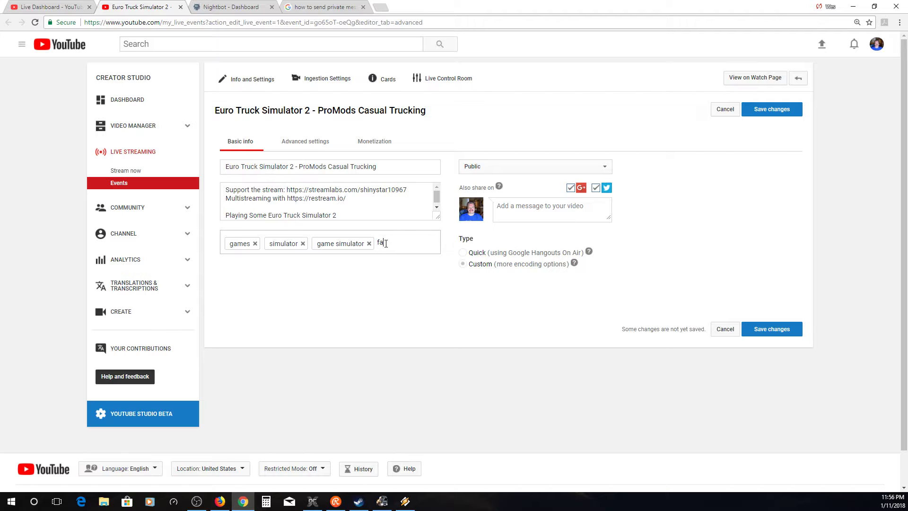
key(BackSpace)
text(Farming Simula)
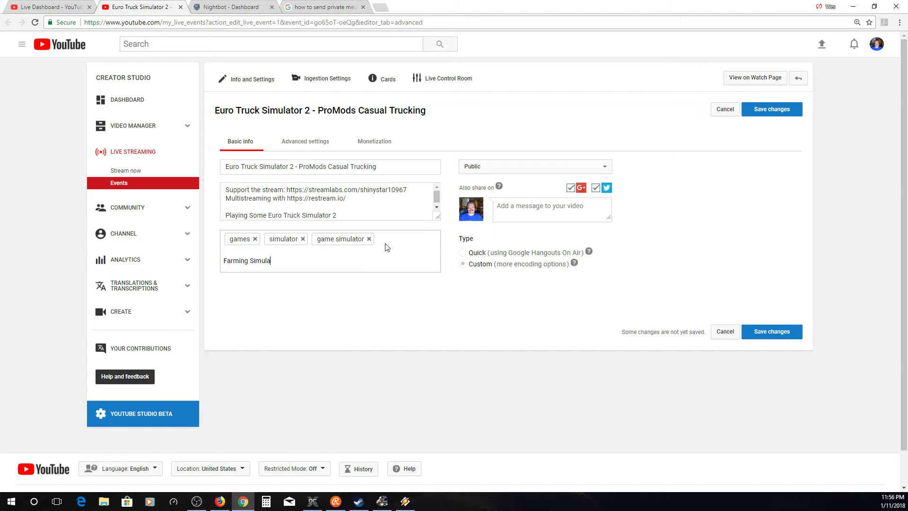
text(tor 15)
key(BackSpace)
text(7)
key(Return)
text(FS)
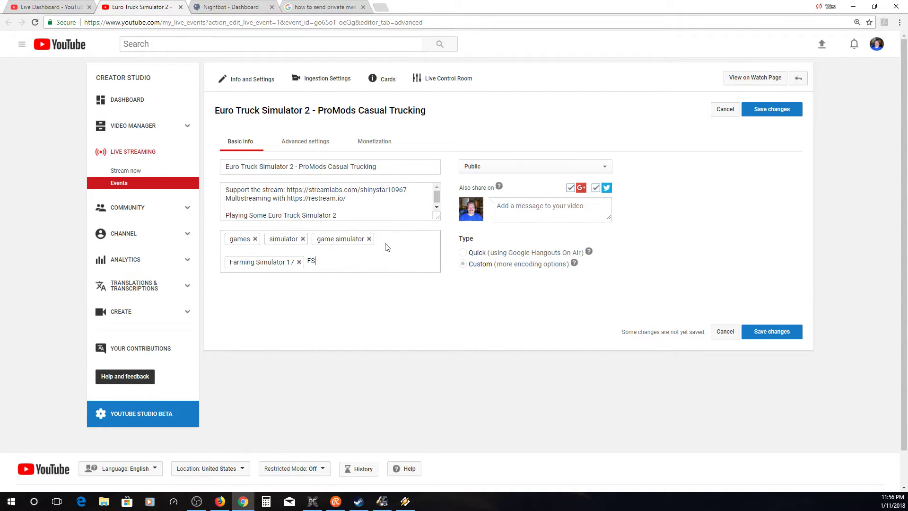
text(17,Farming game,)
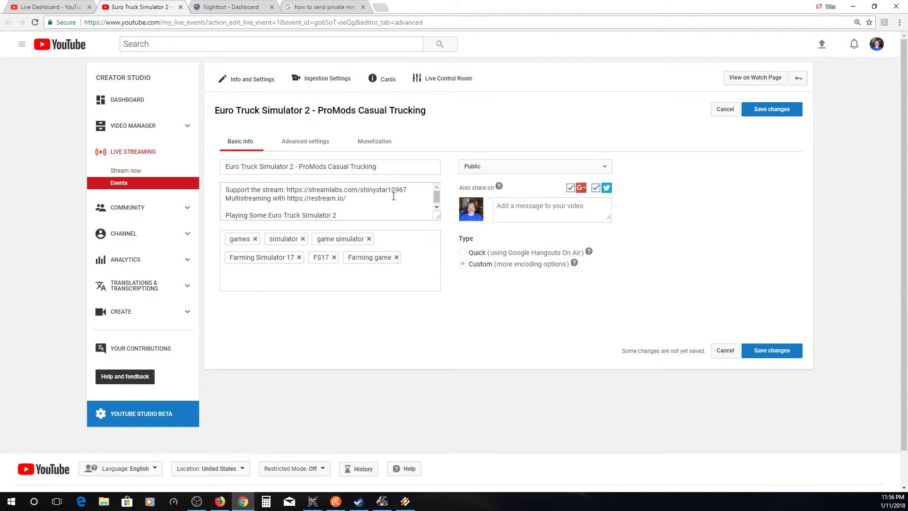
- Save the event's changes and close its editing page to return to the live dashboard
drag(381, 166, 211, 169)
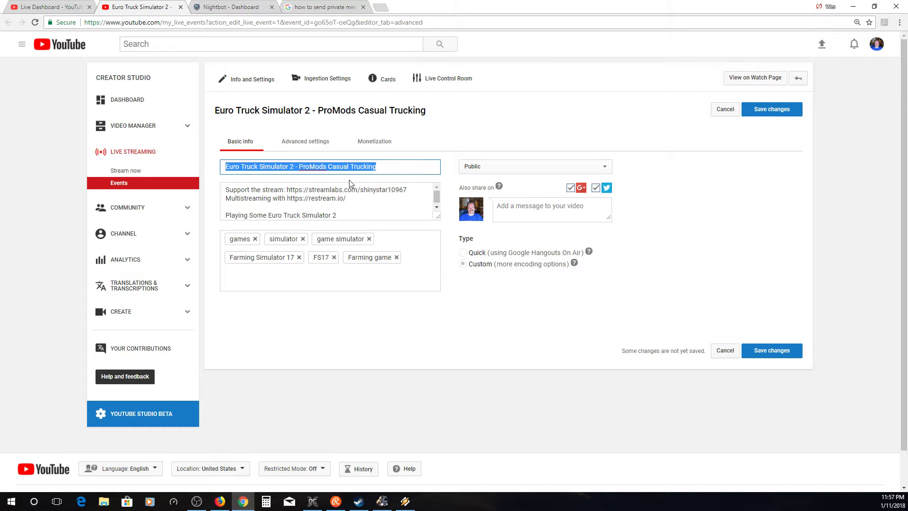
click(782, 110)
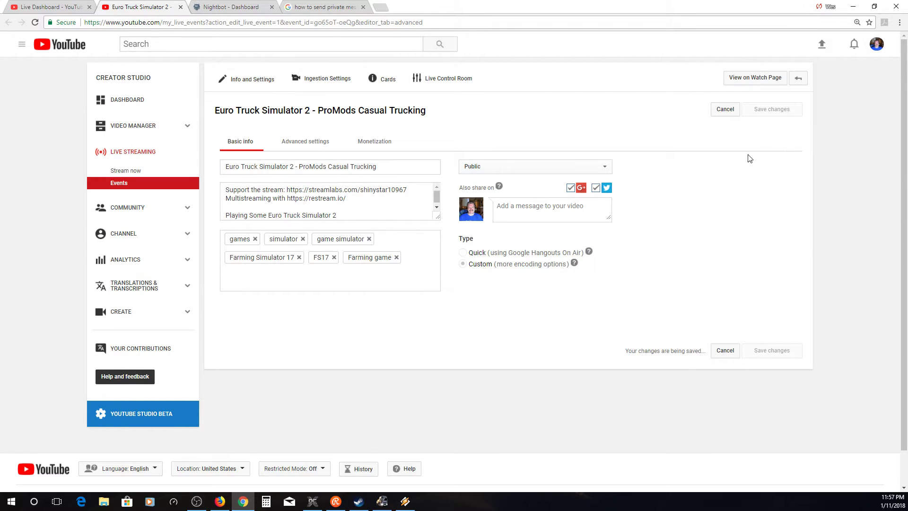
click(180, 7)
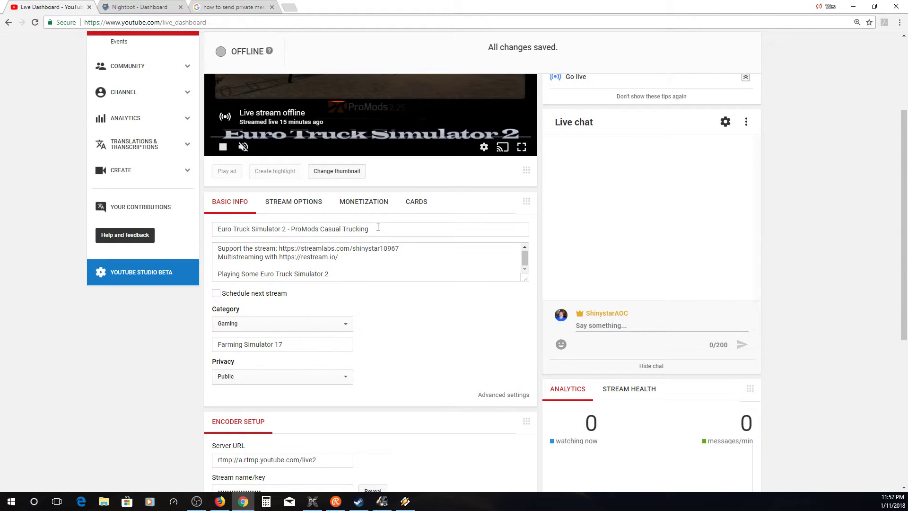
click(397, 228)
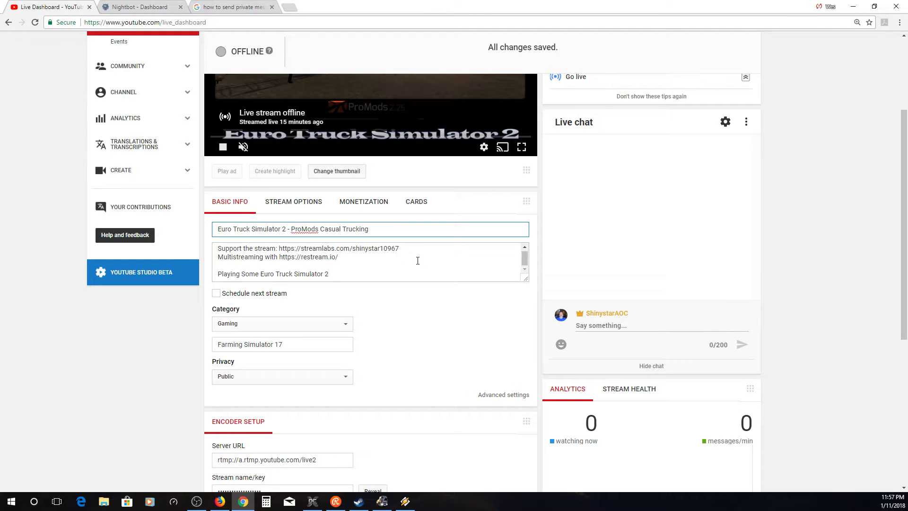
scroll(417, 260, up, 1)
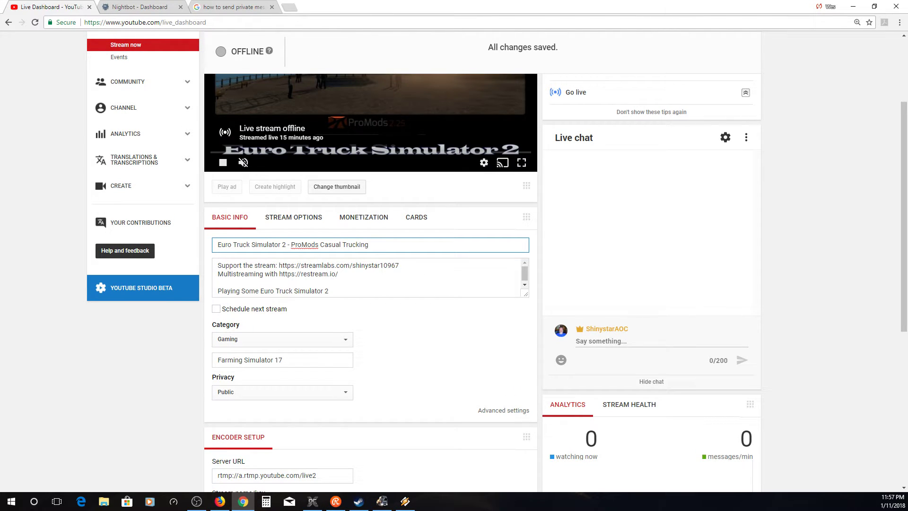
- Switch to the Twitch channel page in Firefox and set the broadcast's streaming game to Farming Simulator 17
key(alt+Tab)
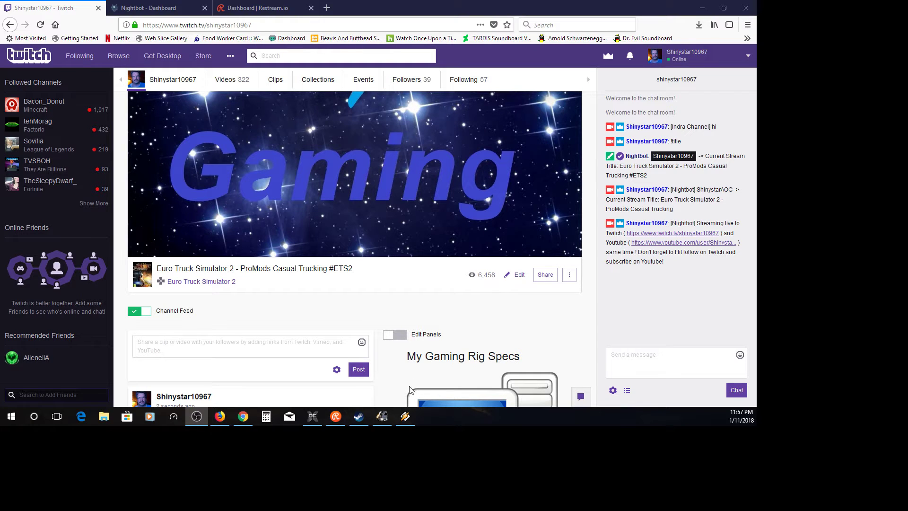
click(509, 281)
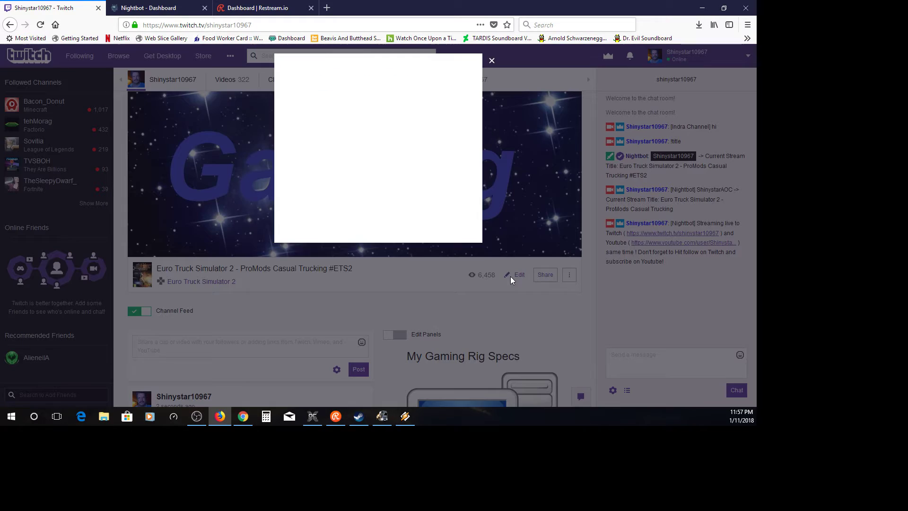
click(443, 114)
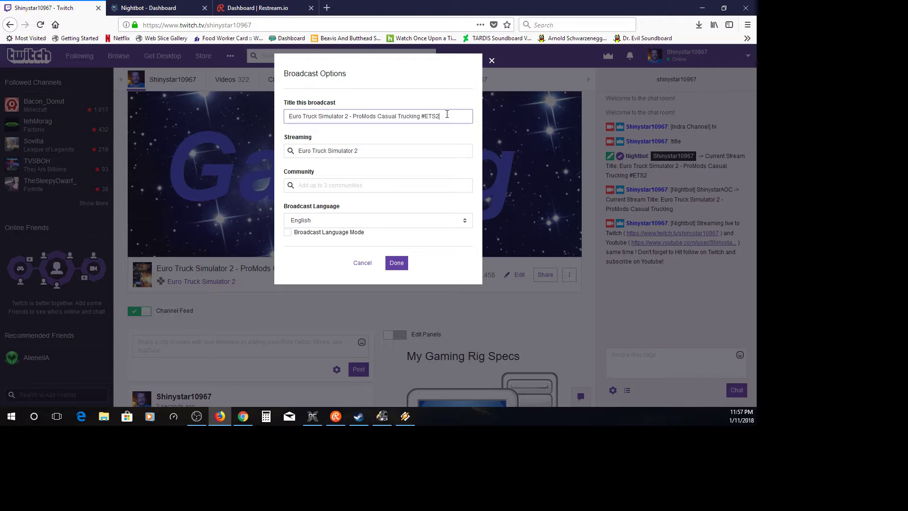
drag(445, 114, 286, 116)
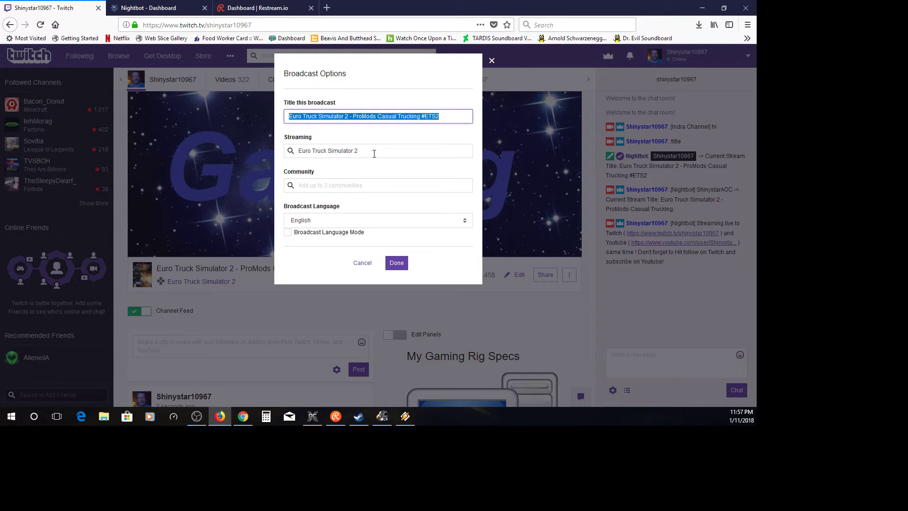
click(330, 152)
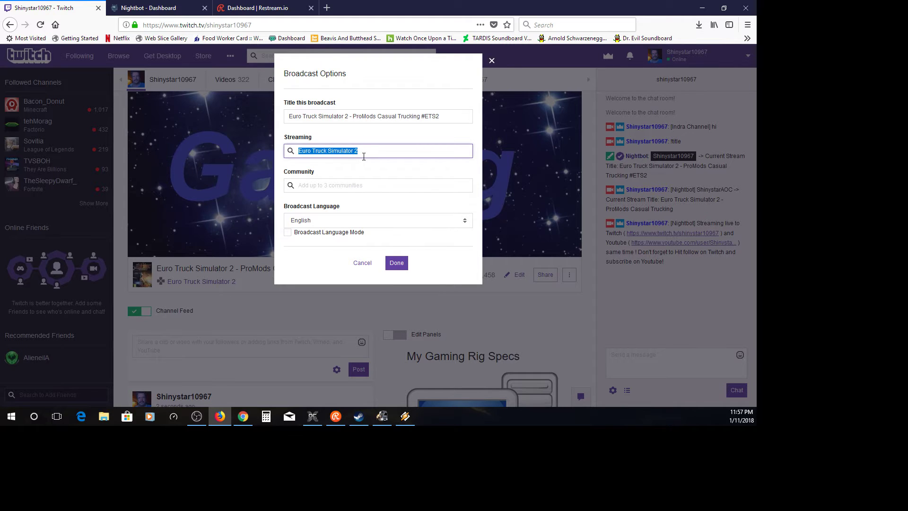
click(365, 154)
drag(363, 152, 296, 156)
text(far)
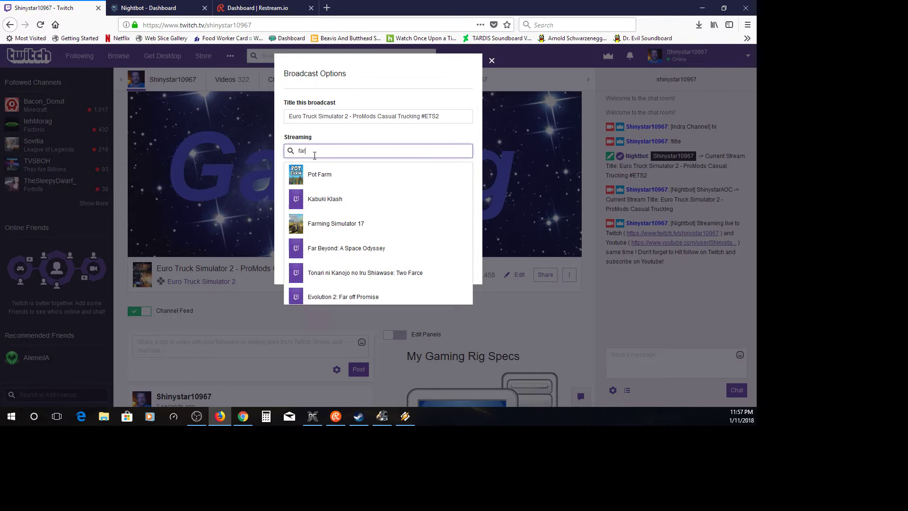
click(316, 223)
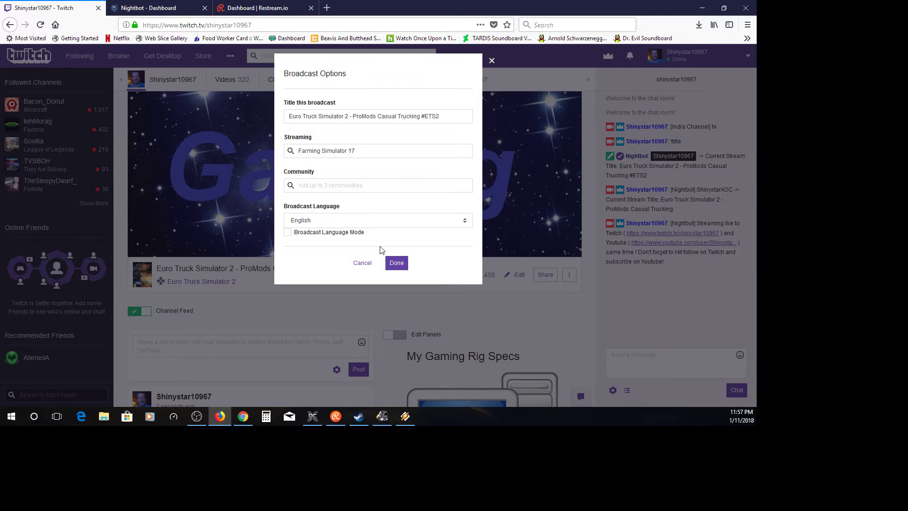
click(393, 265)
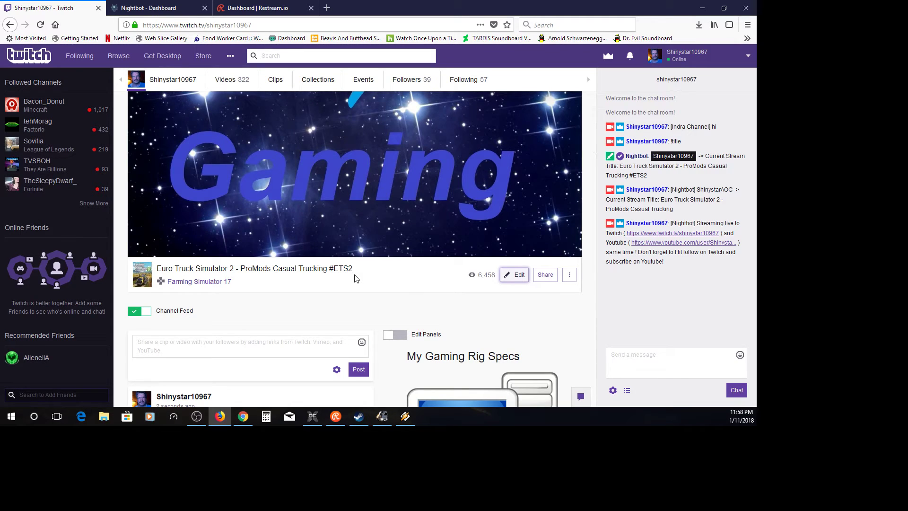
- Check the Twitch and YouTube stream titles on Restream's Titles & Games page, and return to the Twitch channel page
click(256, 9)
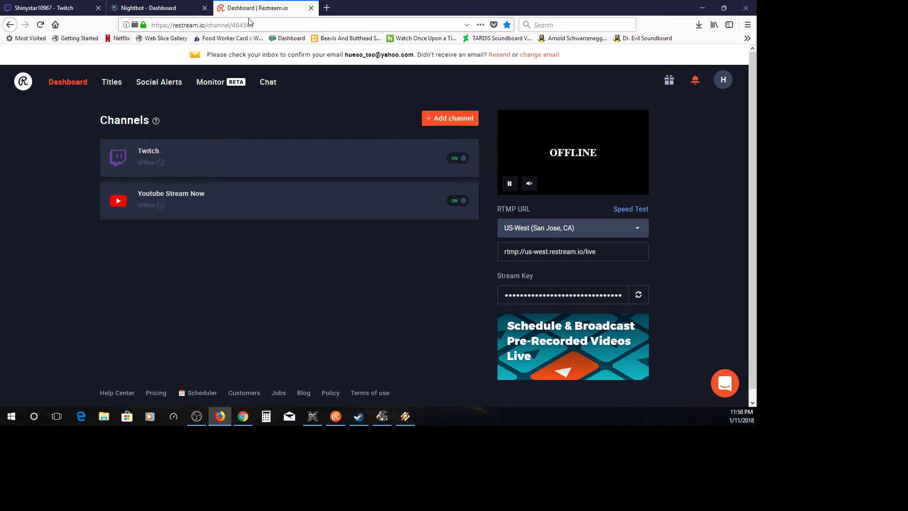
click(113, 83)
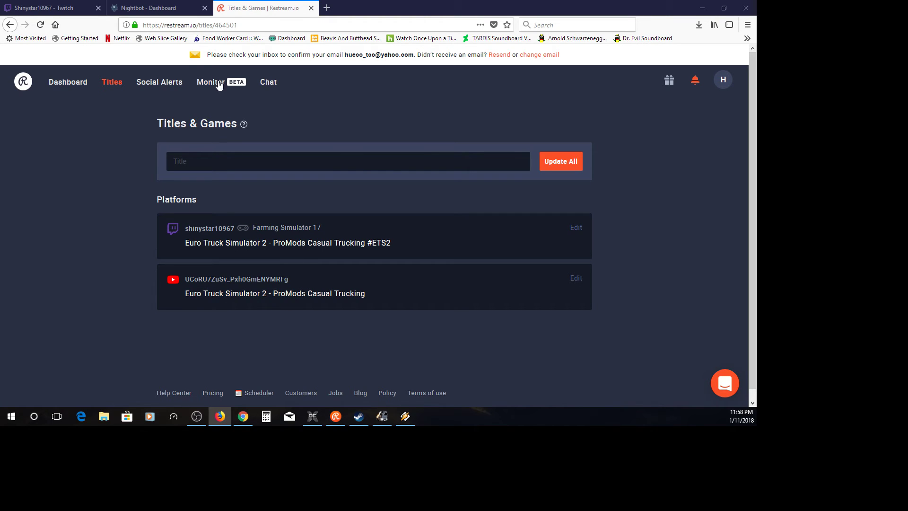
click(57, 9)
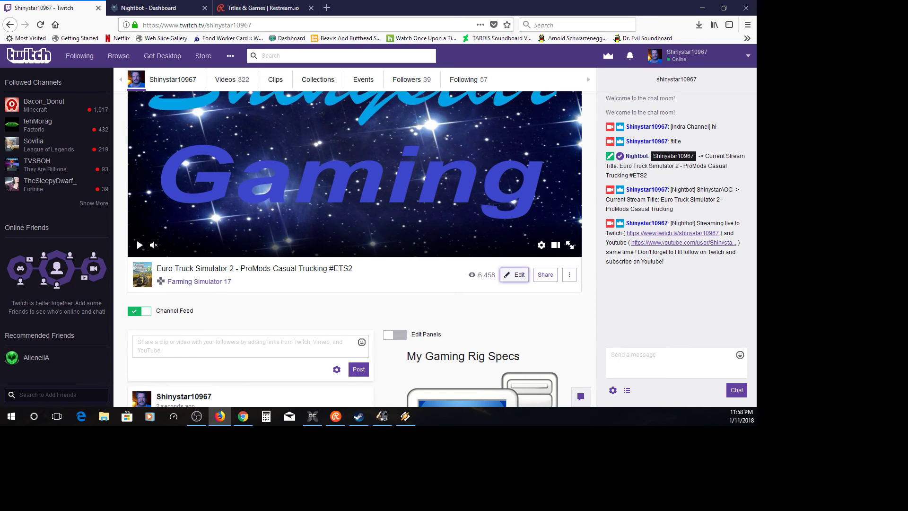
key(alt+Tab)
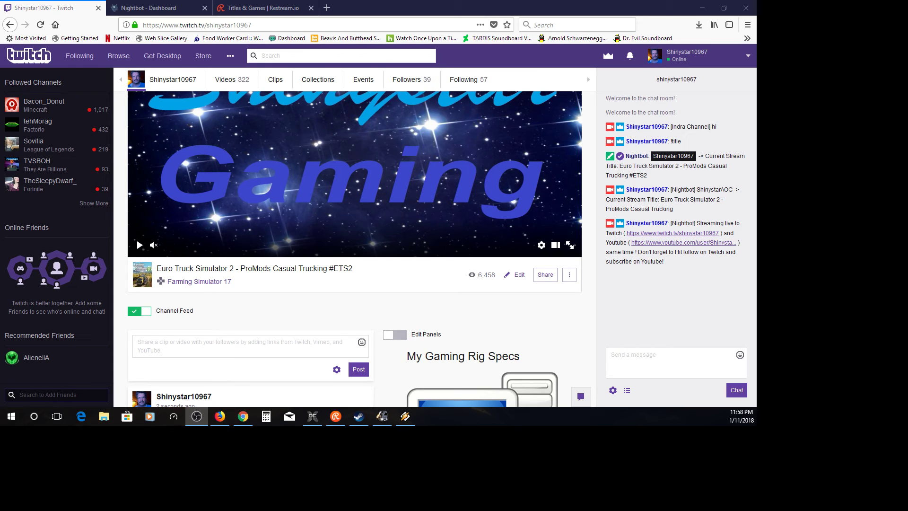